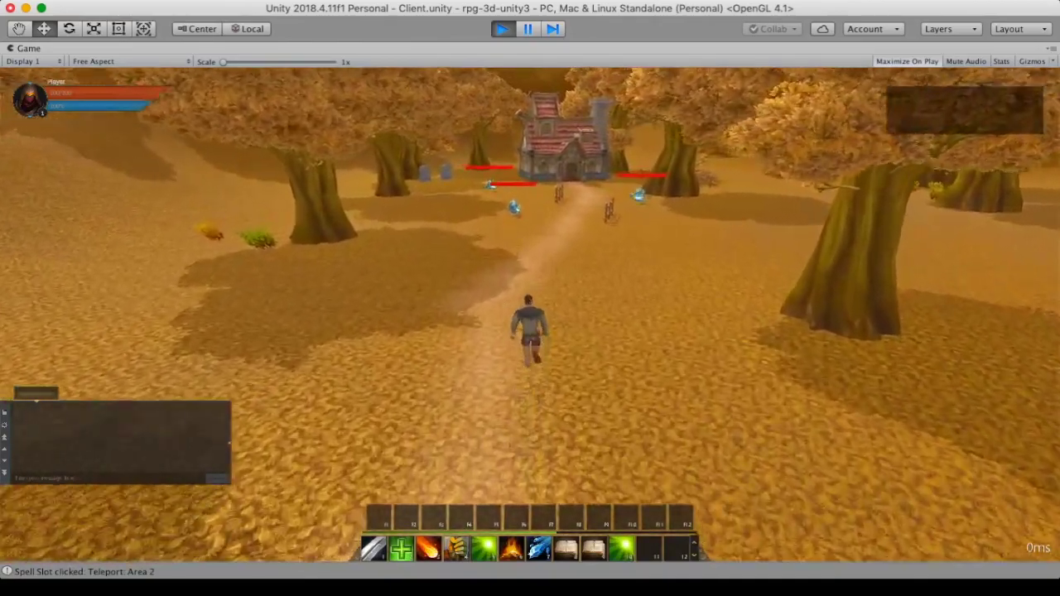
# Step: Cast the healing spell on the player and a Fireball at the demon on the path to the house
pyautogui.press('2')
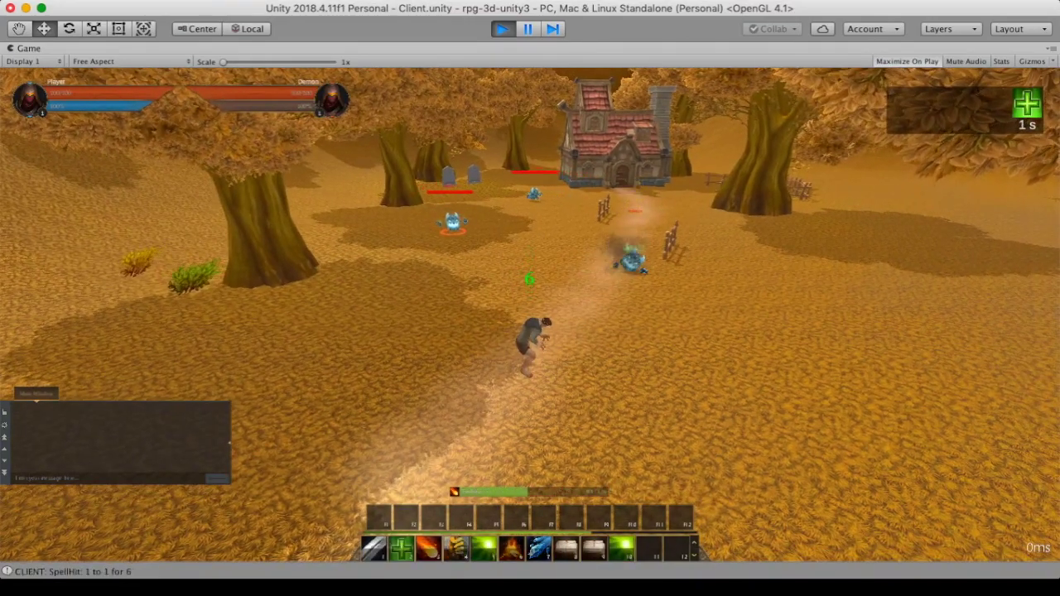
pyautogui.press('3')
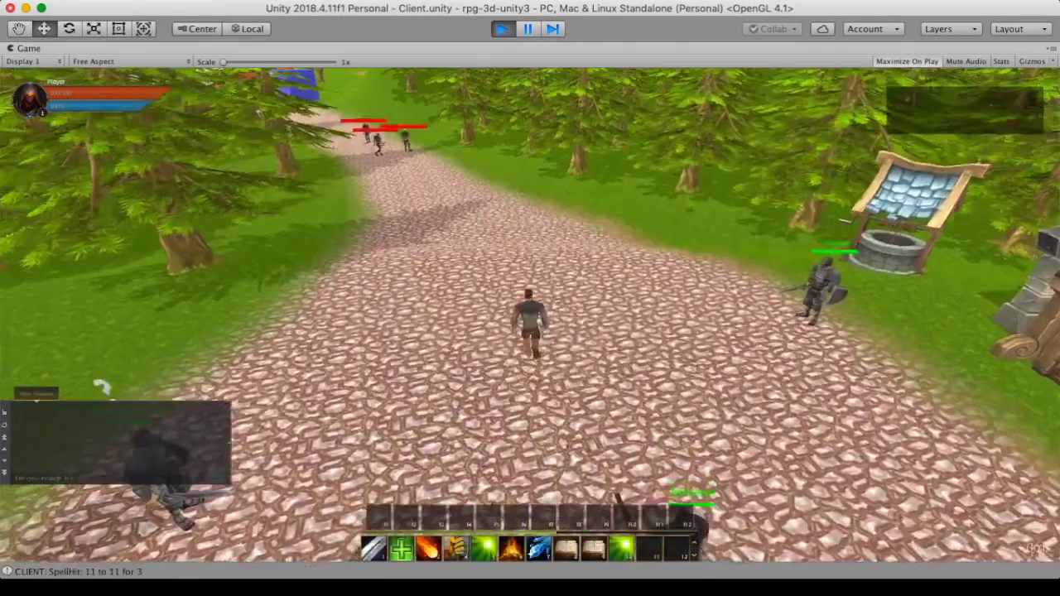
# Step: Place an AOE Heal over the player and the two nearby allies in town, and cast the single-target heal on the player
pyautogui.press('w')
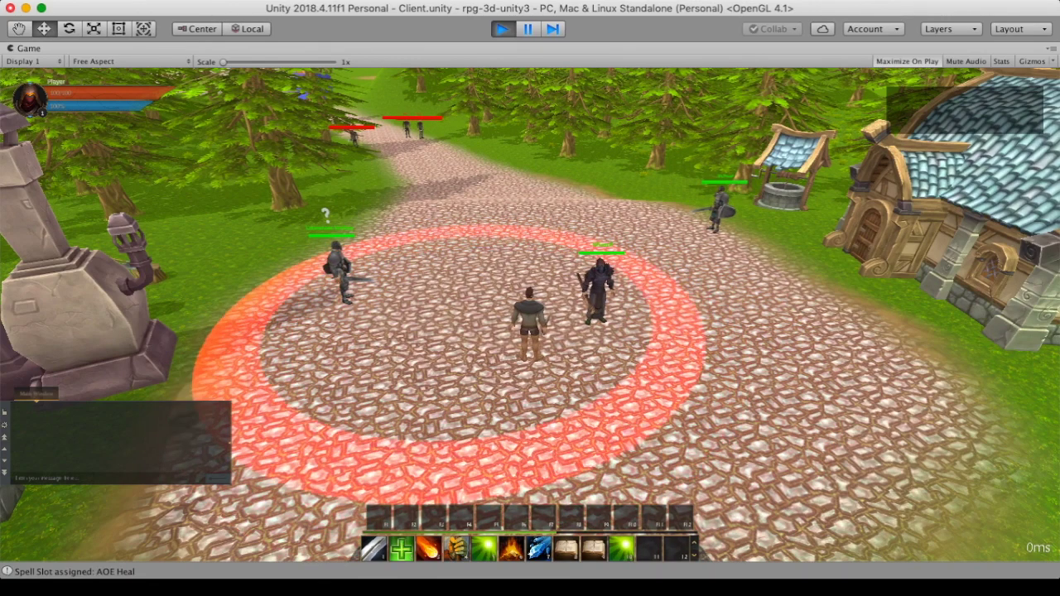
pyautogui.click(454, 371)
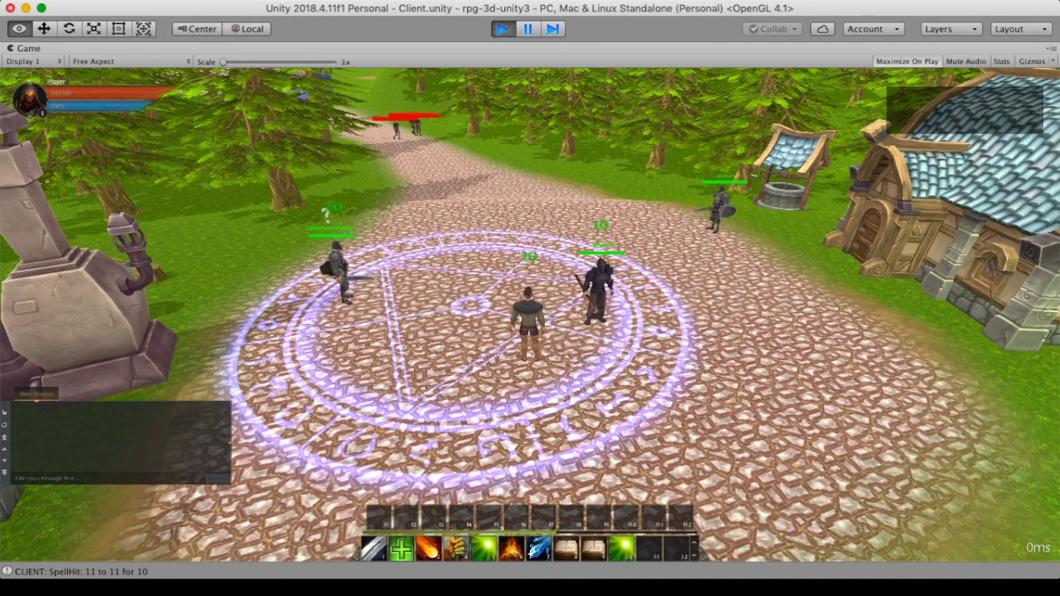
pyautogui.press('2')
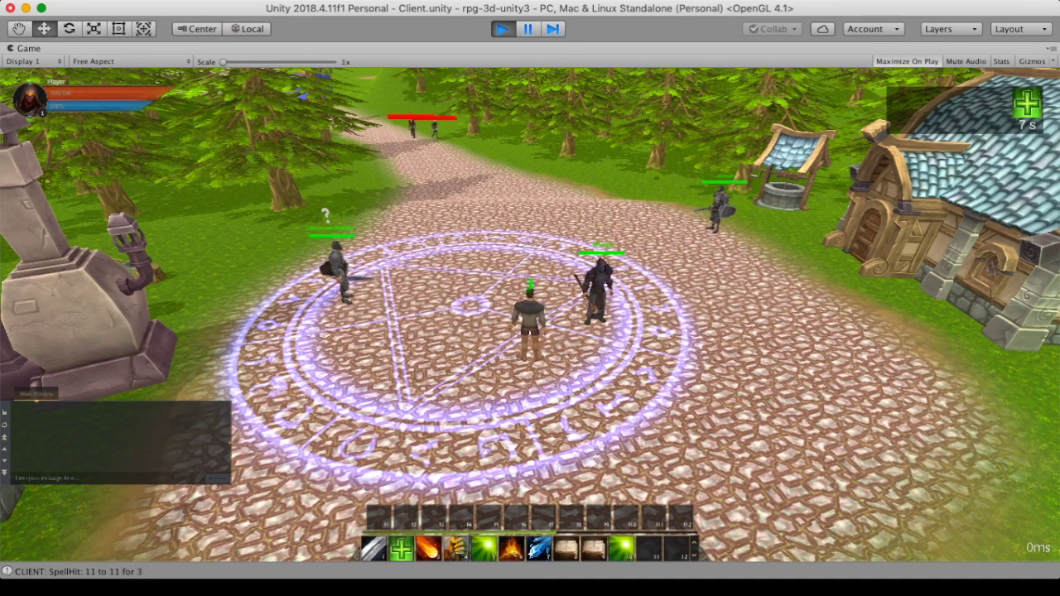
# Step: Move the player forward and cast the lightning area spell on the cobblestones near the two allies
pyautogui.scroll(1, 530, 314)
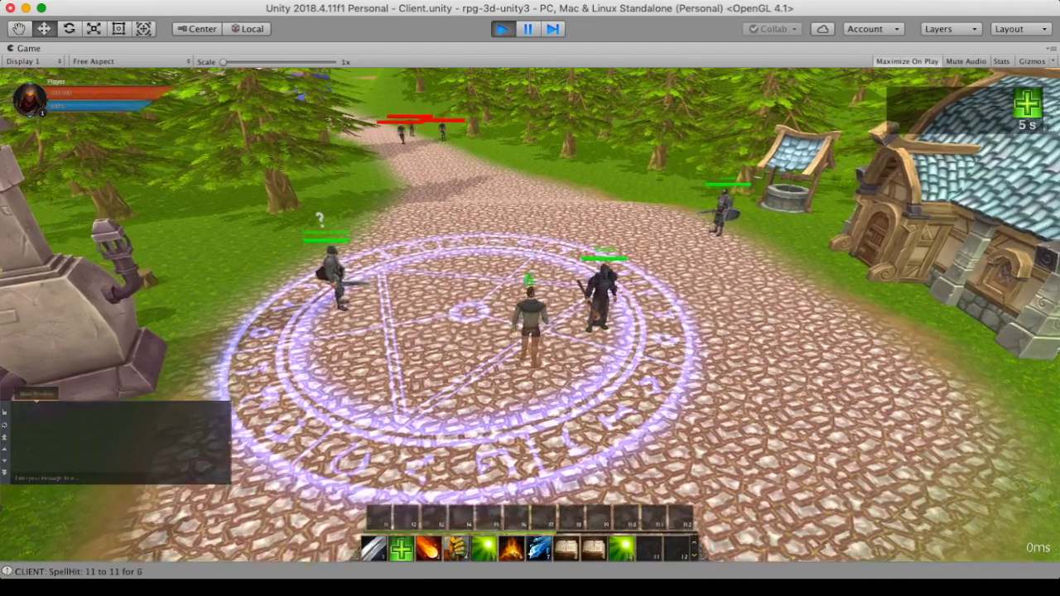
pyautogui.press('w')
pyautogui.press('6')
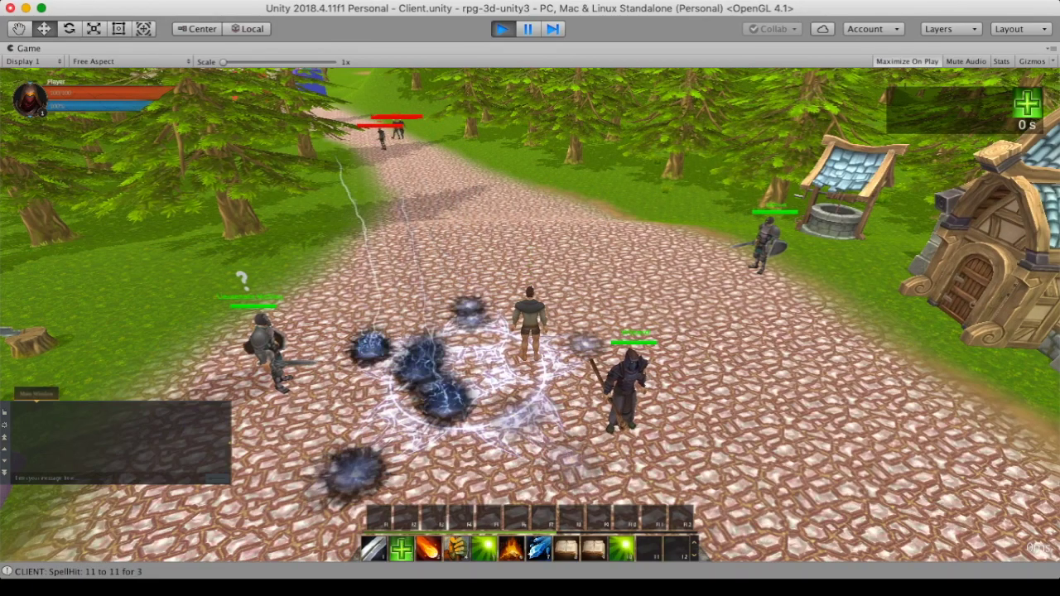
# Step: Run the player up the cobblestone road and cast area spells repeatedly on the group of thugs
pyautogui.press('w')
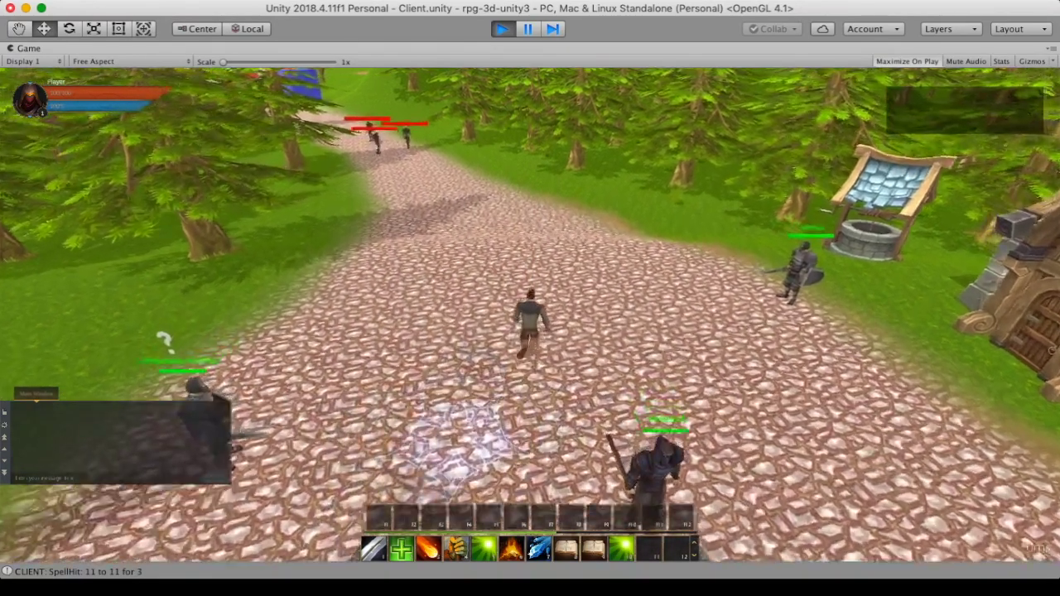
pyautogui.press('w')
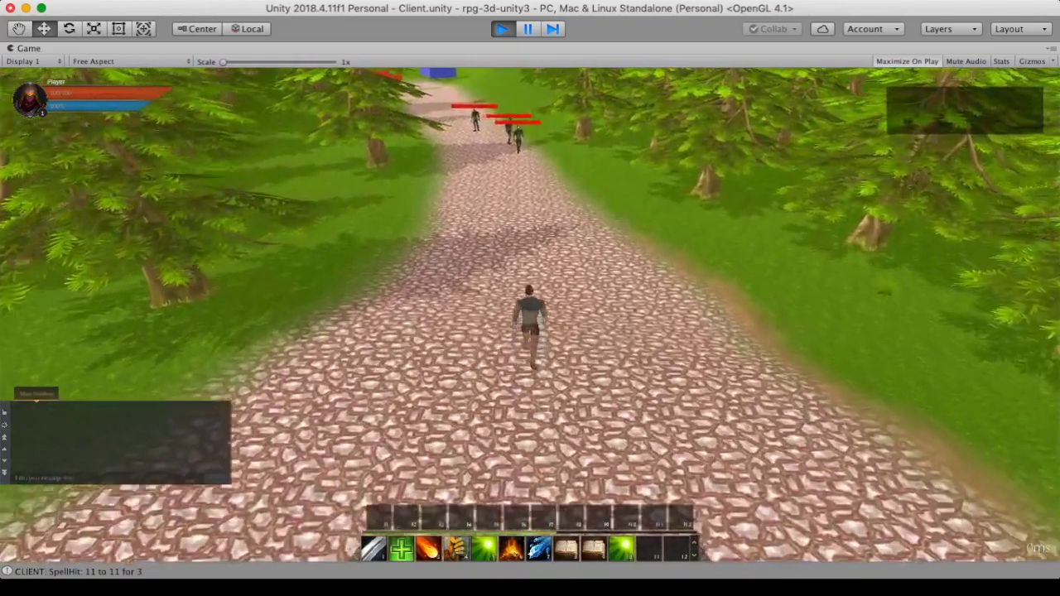
pyautogui.press('w')
pyautogui.press('w')
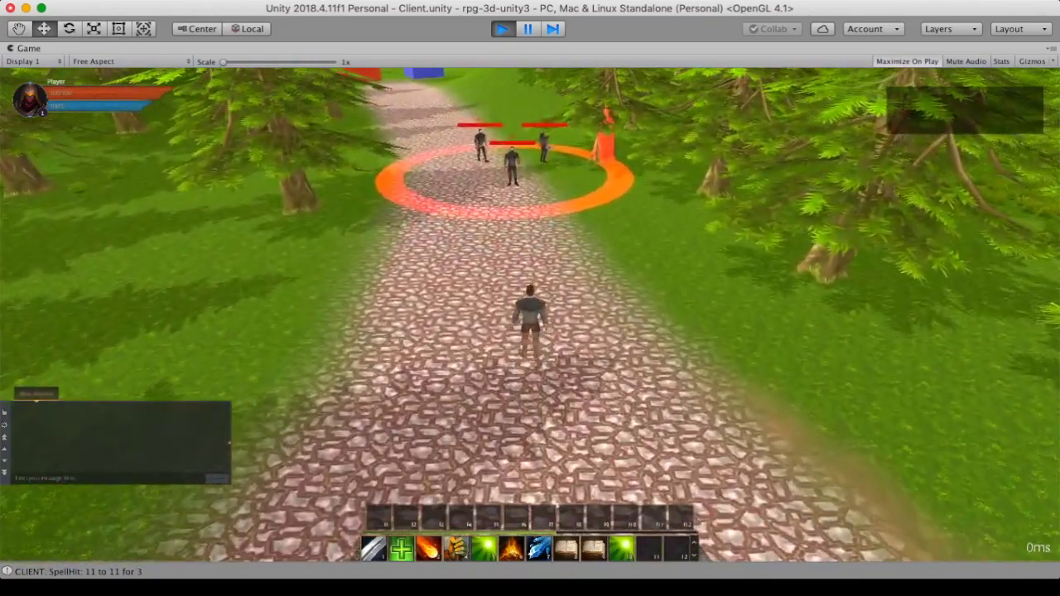
pyautogui.press('5')
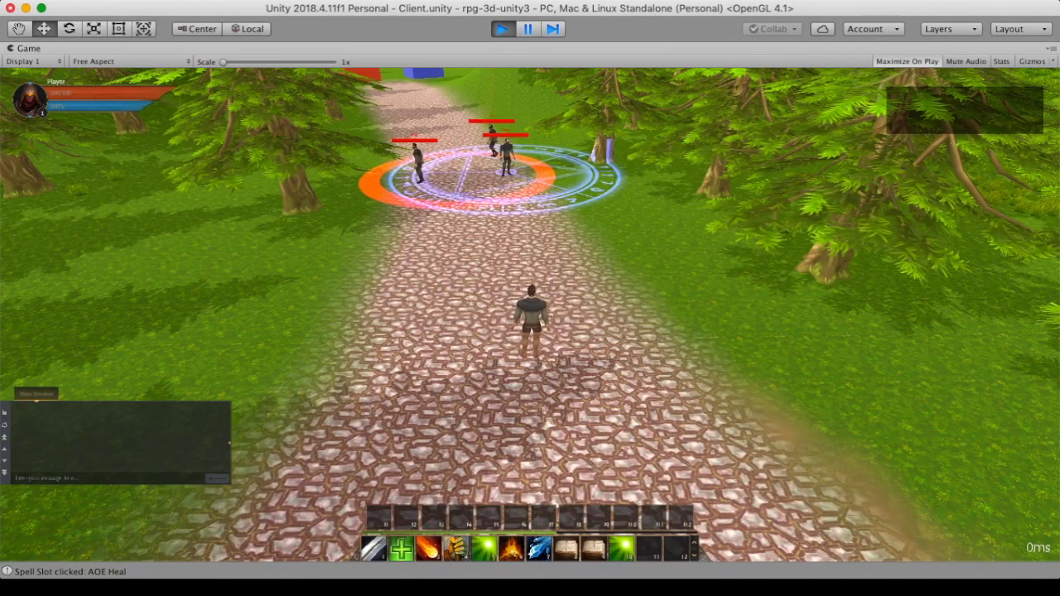
pyautogui.press('0')
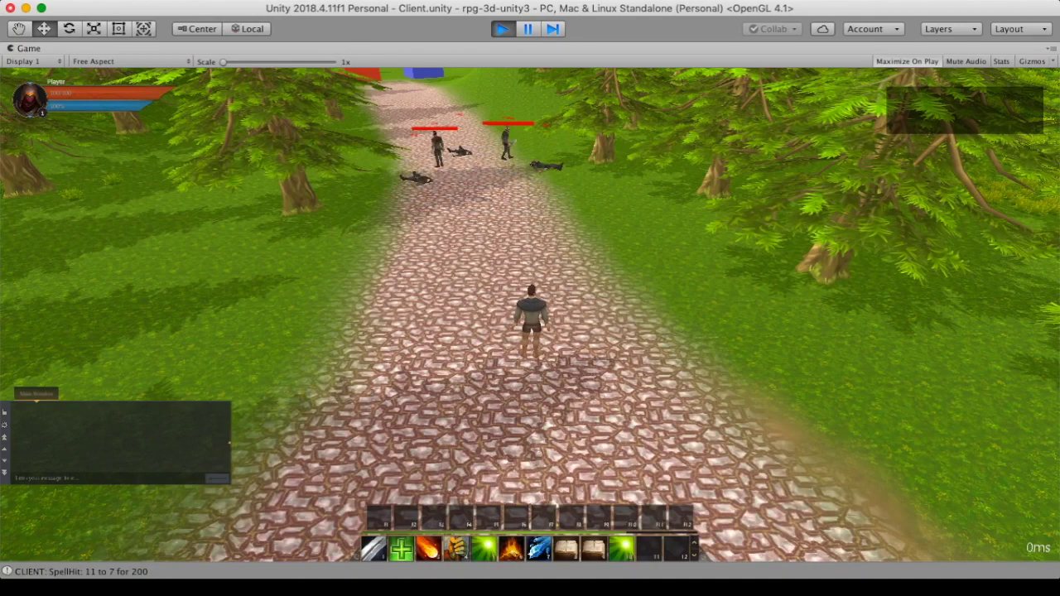
pyautogui.press('0')
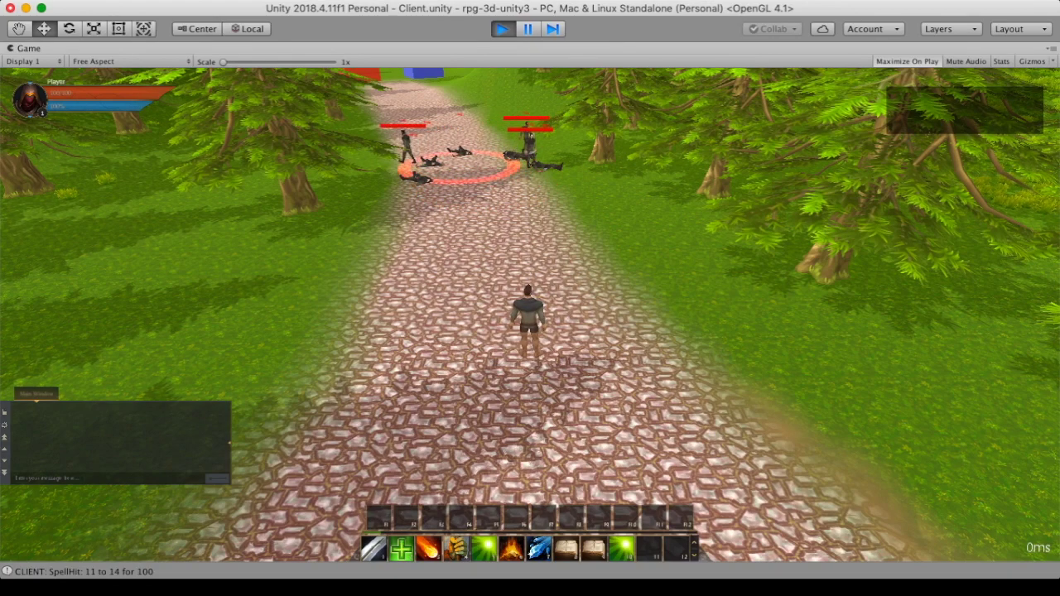
pyautogui.press('5')
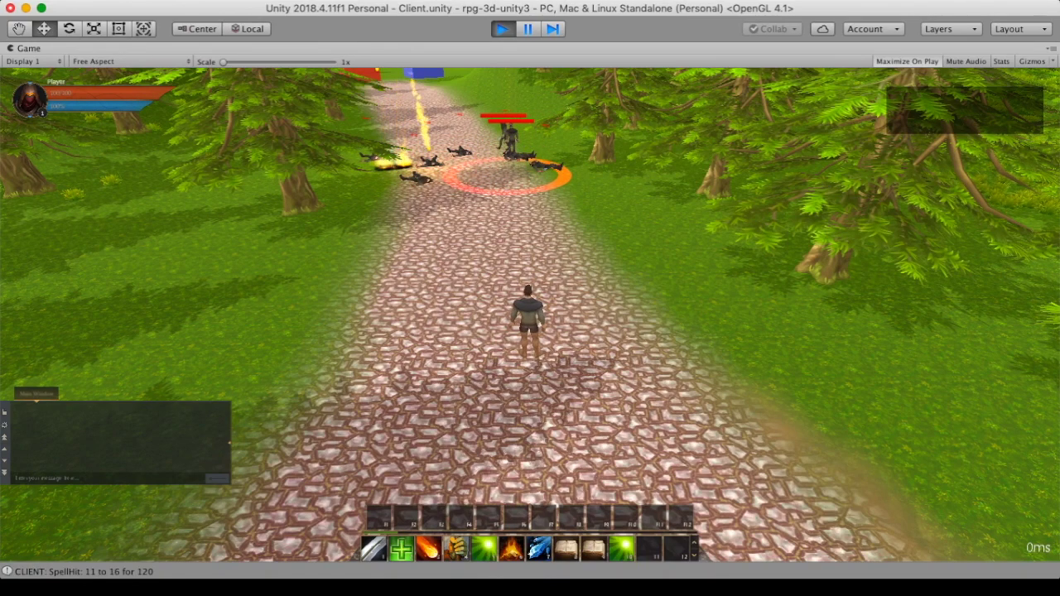
pyautogui.press('5')
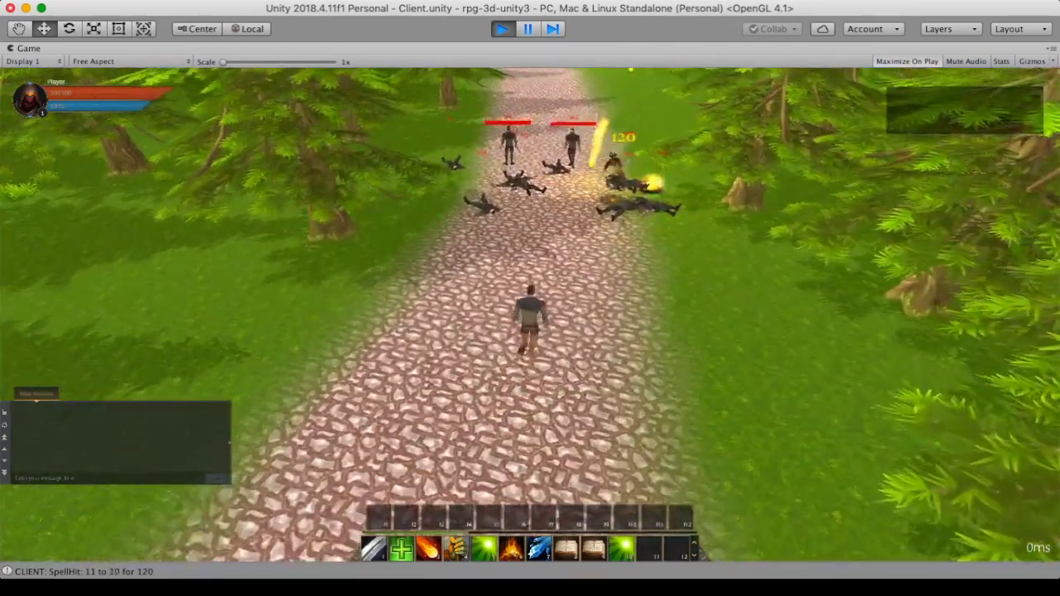
# Step: Target the thugs on the road one after another, attack them with repeated Fireballs, and run the player away from the group
pyautogui.press('Tab')
pyautogui.press('3')
pyautogui.press('3')
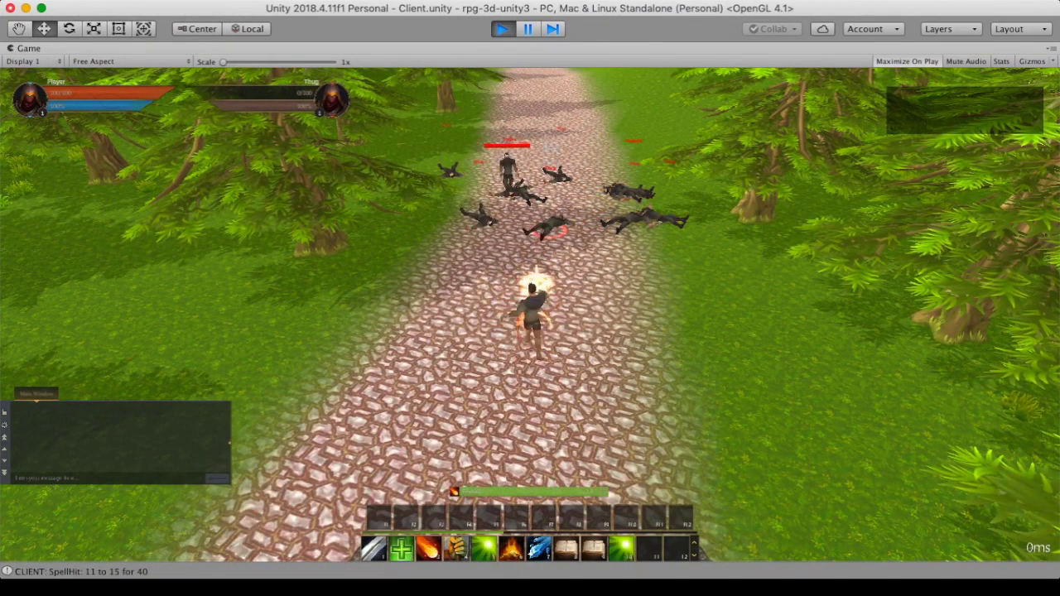
pyautogui.press('Tab')
pyautogui.press('3')
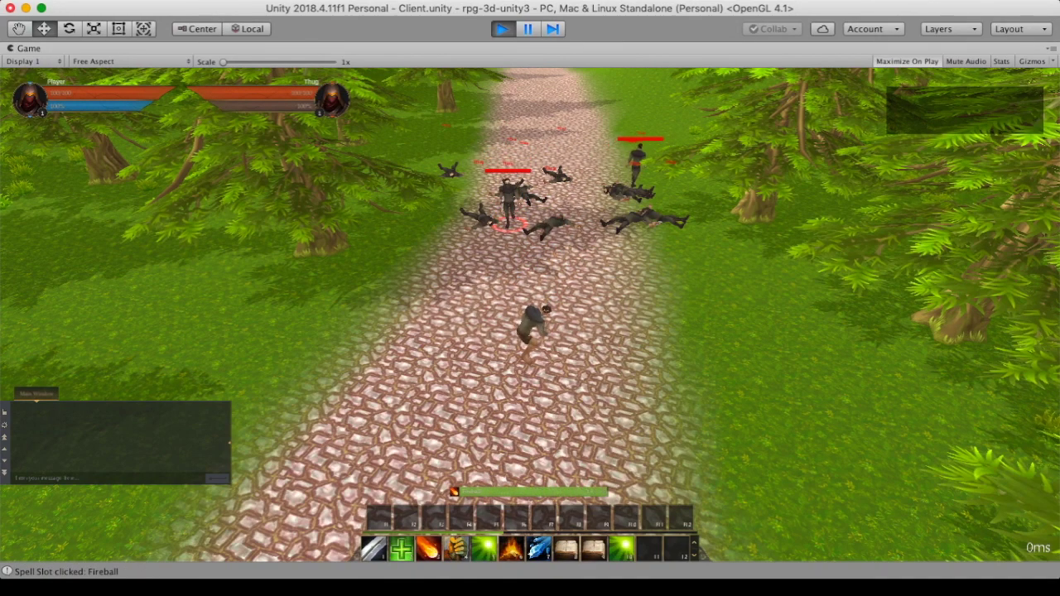
pyautogui.press('3')
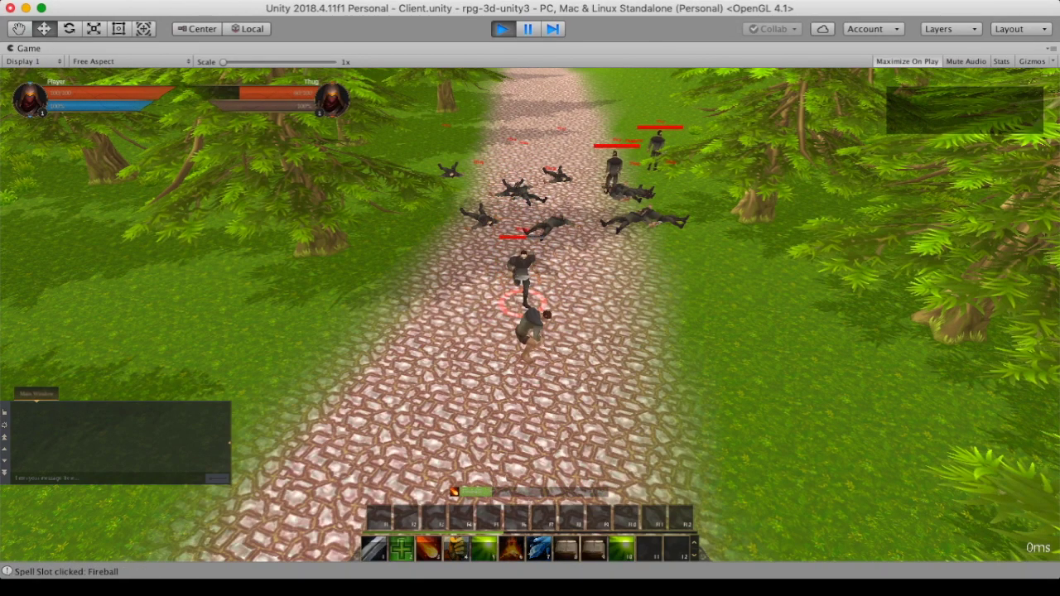
pyautogui.press('3')
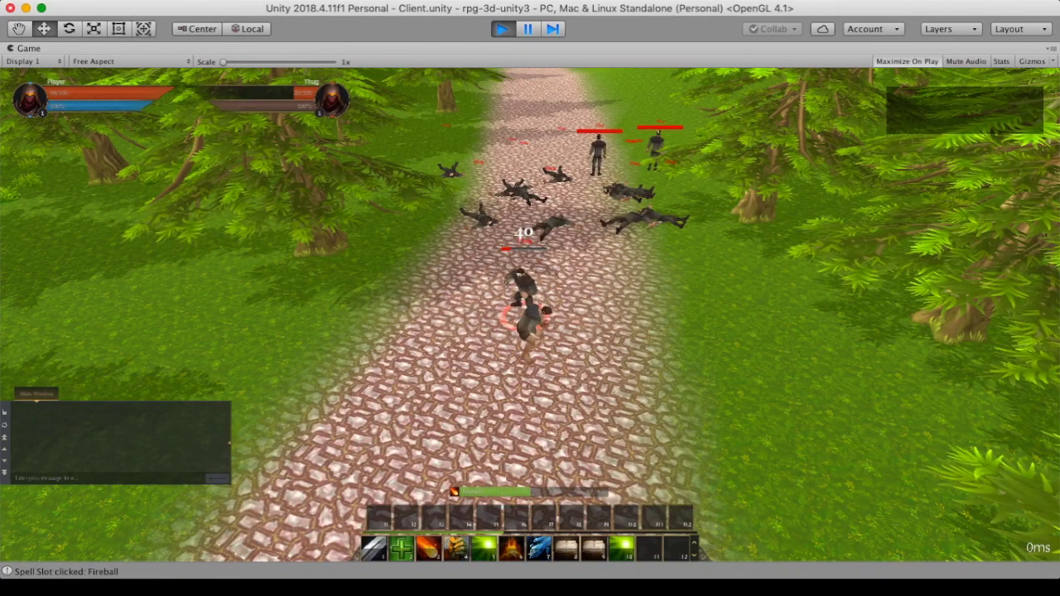
pyautogui.press('3')
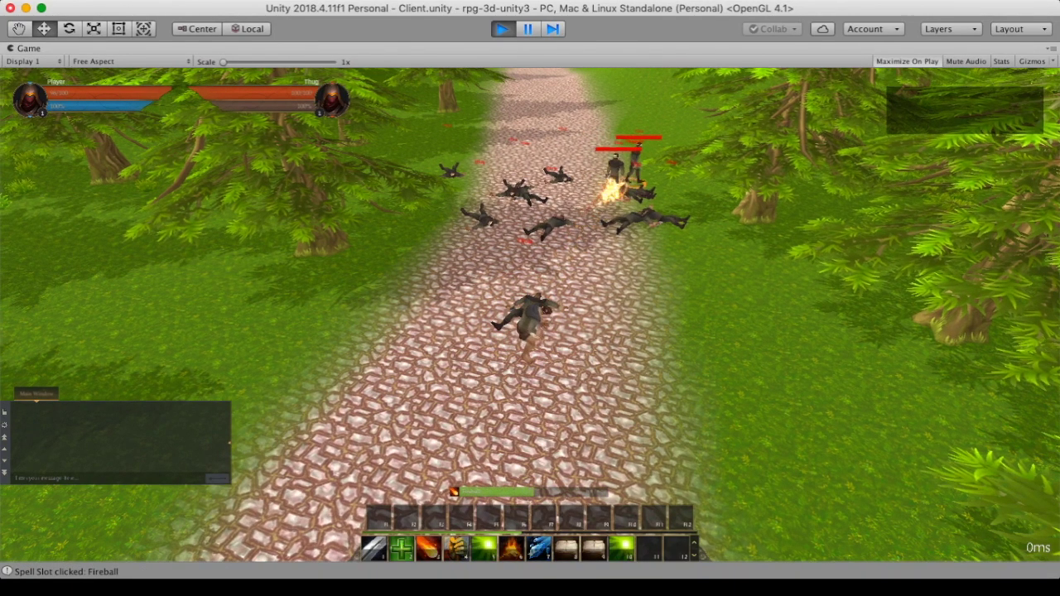
pyautogui.press('3')
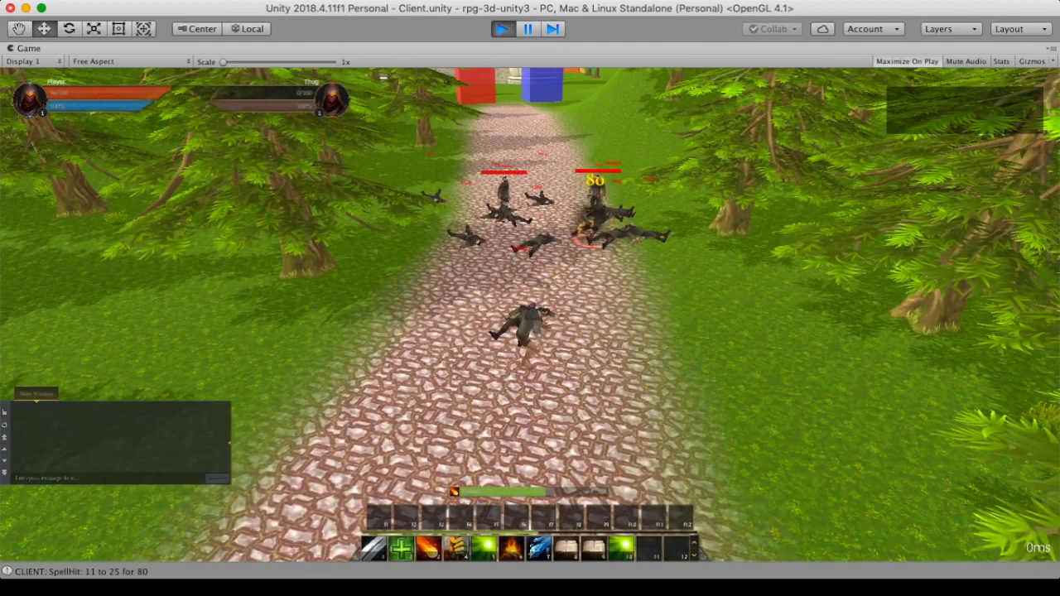
pyautogui.press('3')
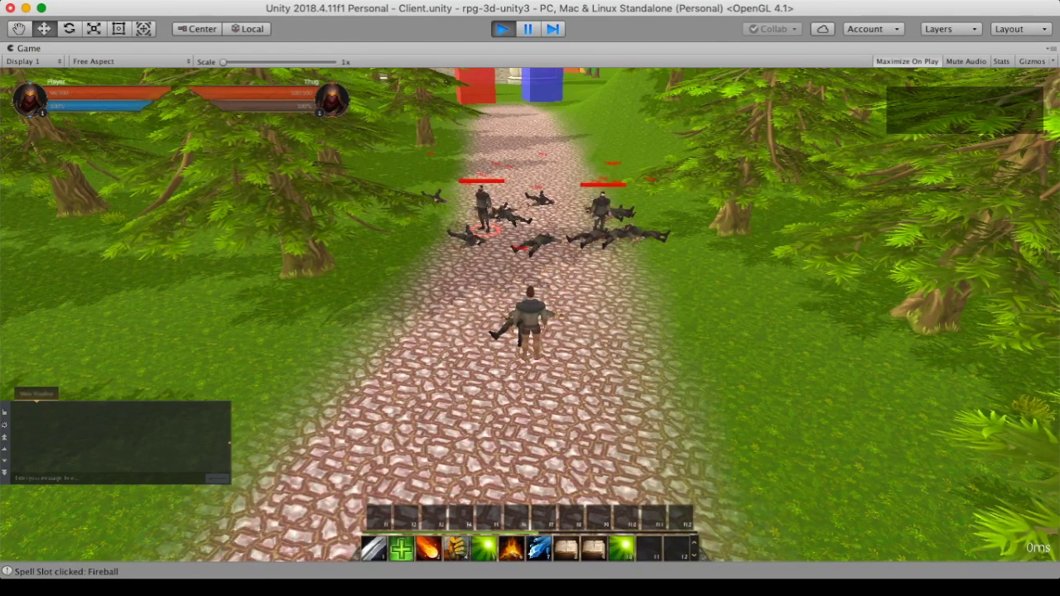
pyautogui.press('a')
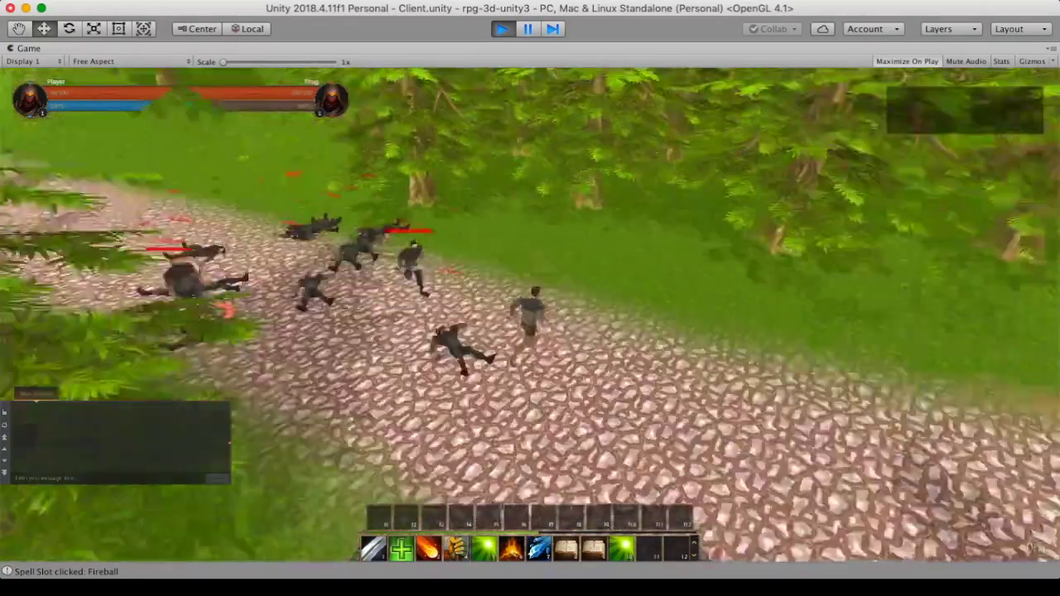
# Step: Heal the player while running among the demons towards the house in the autumn forest
pyautogui.press('2')
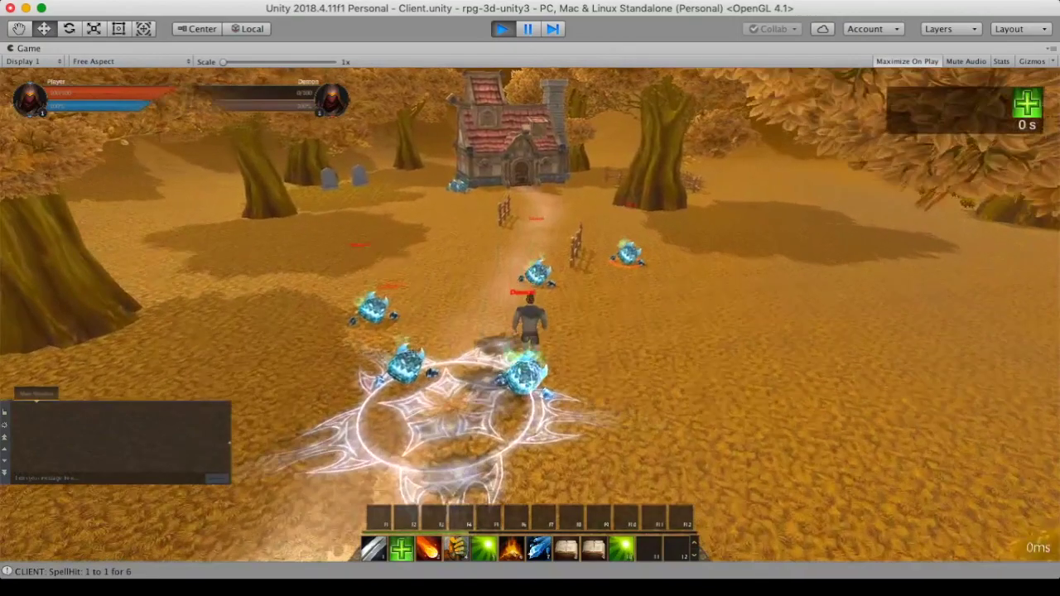
pyautogui.press('2')
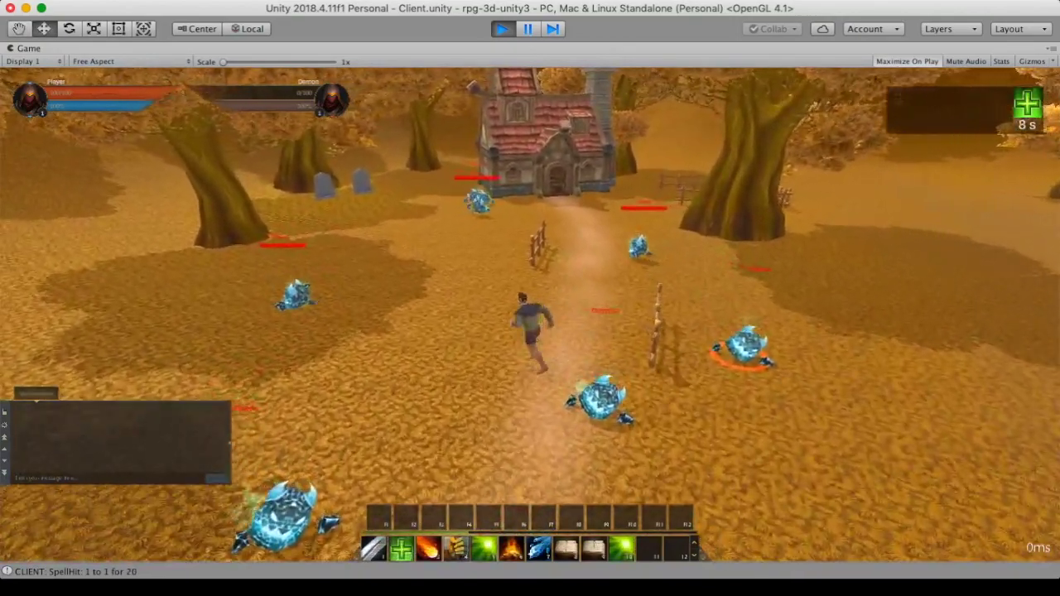